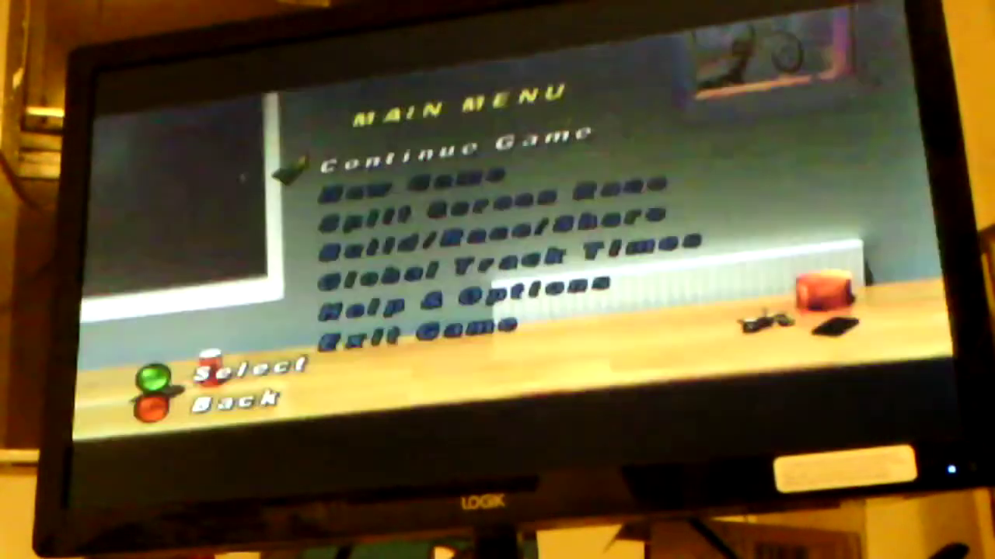
pyautogui.press('Down')
pyautogui.press('Down')
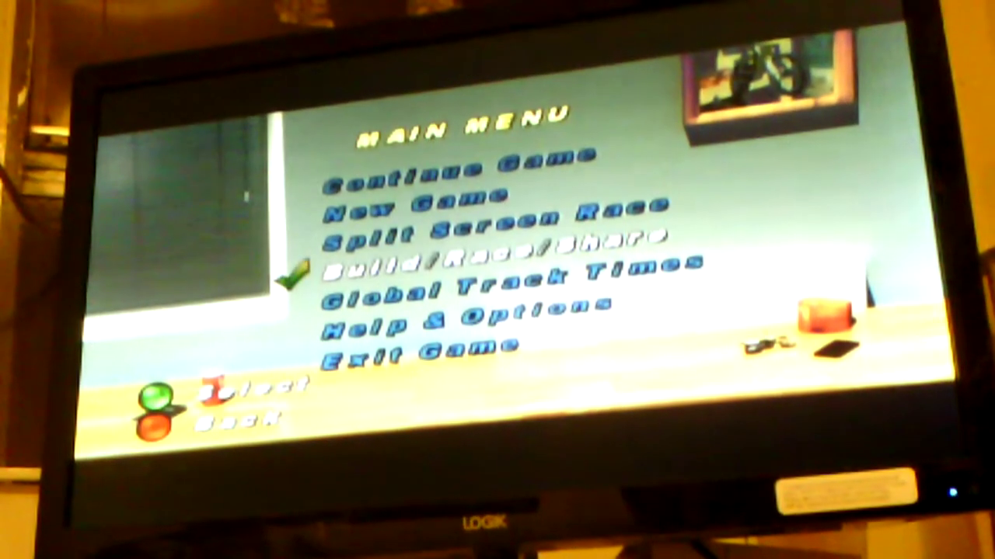
pyautogui.press('Return')
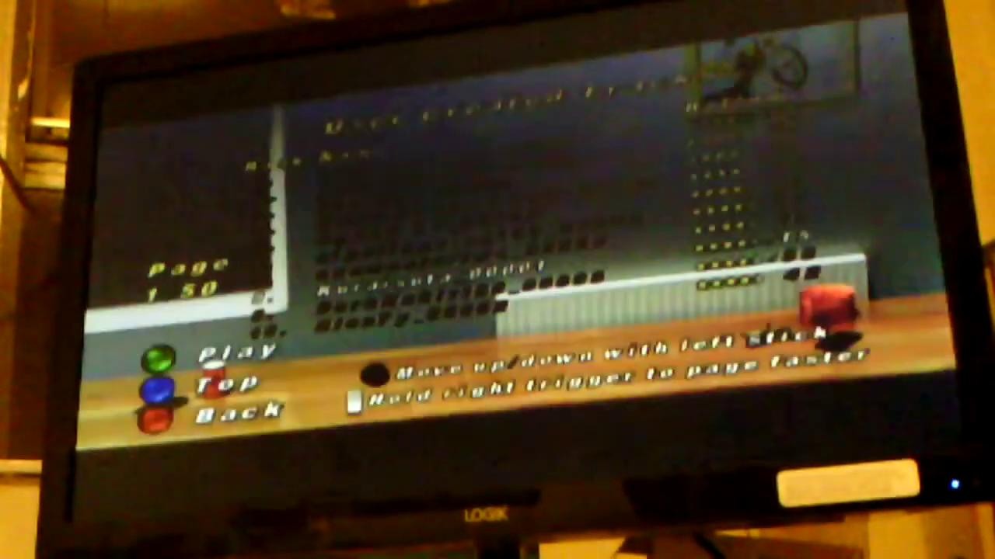
pyautogui.press('Return')
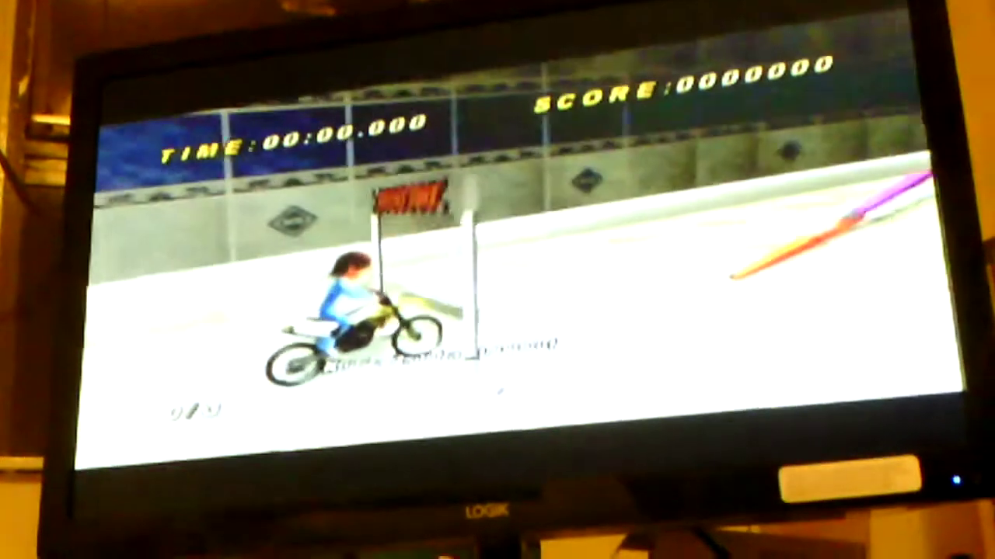